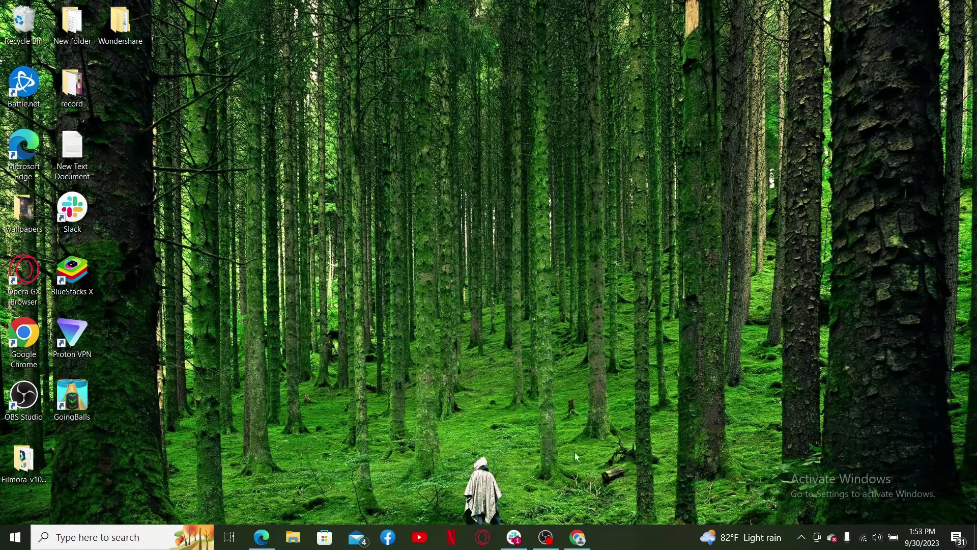
Step: Restore the Chrome window showing the U.S. Bank enrollment page from the taskbar
left_click(579, 536)
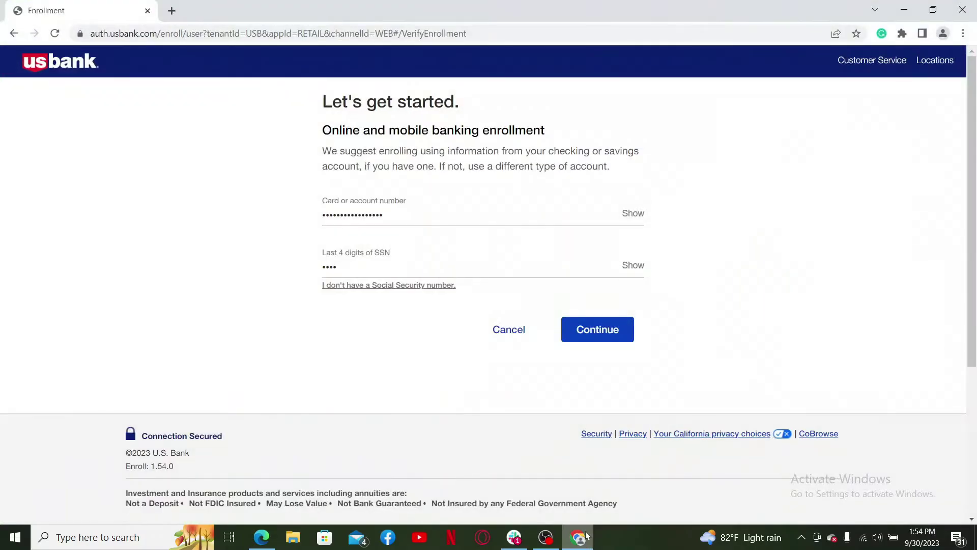
Step: Load usbank in the blank Chrome window and open the account login panel
left_click(579, 537)
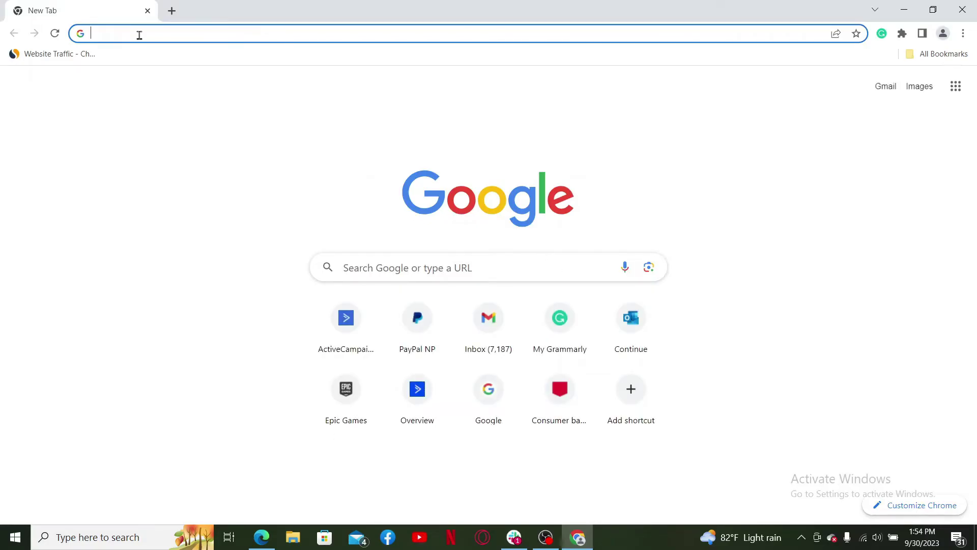
type("us")
key("Return")
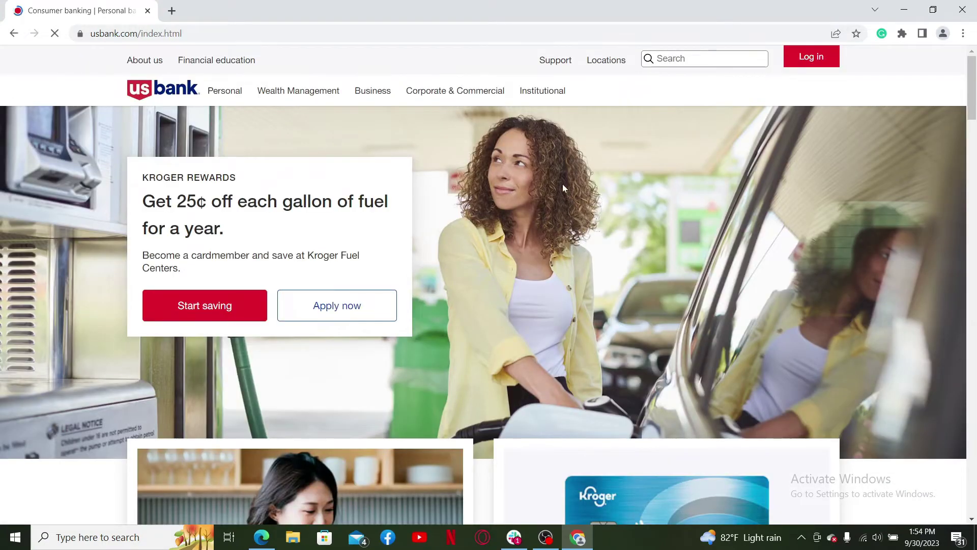
left_click(817, 60)
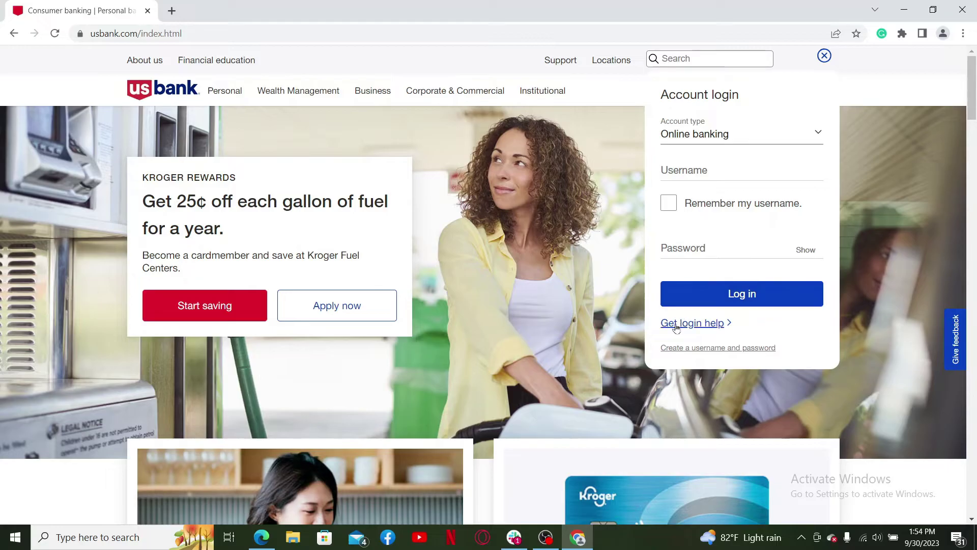
Step: Submit the username through 'Get login help' and focus the SSN field
left_click(702, 324)
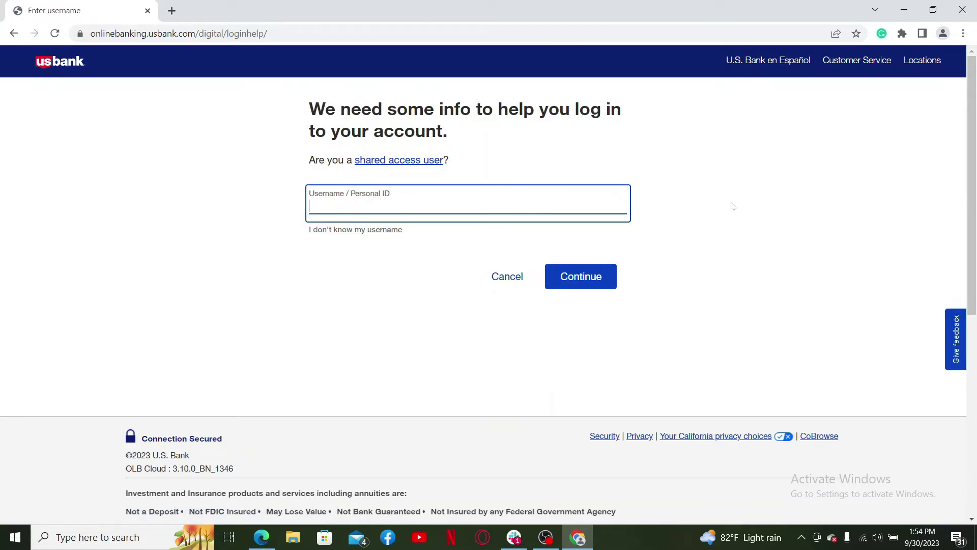
type("123")
left_click(731, 204)
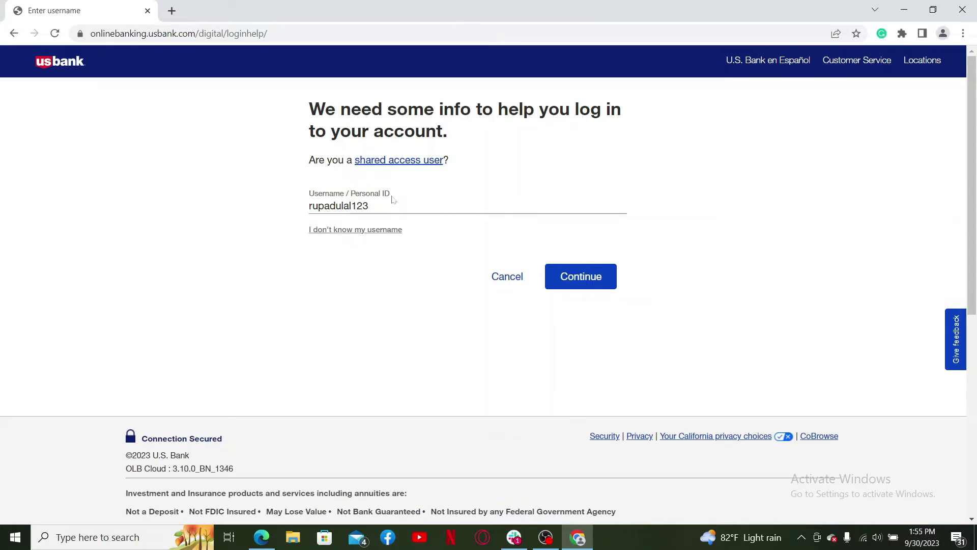
left_click(592, 280)
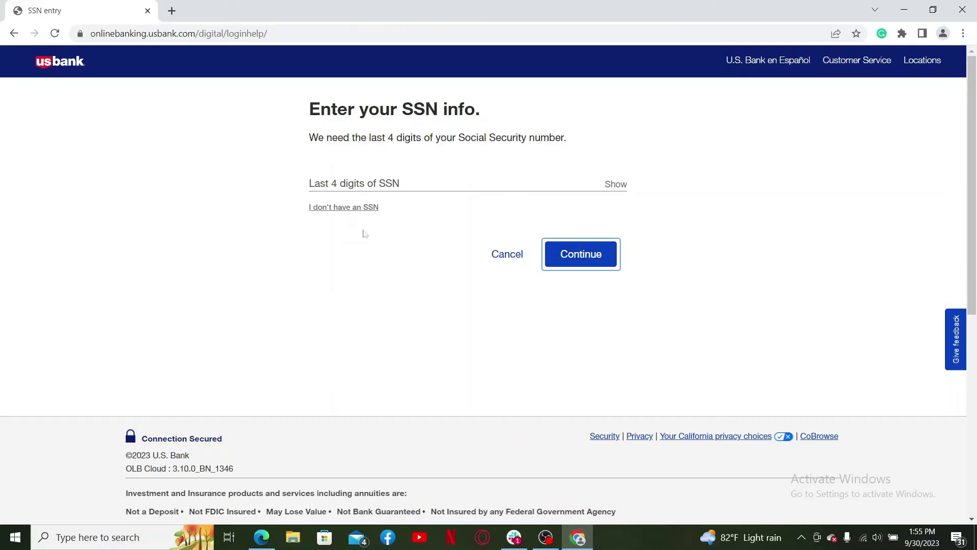
left_click(397, 183)
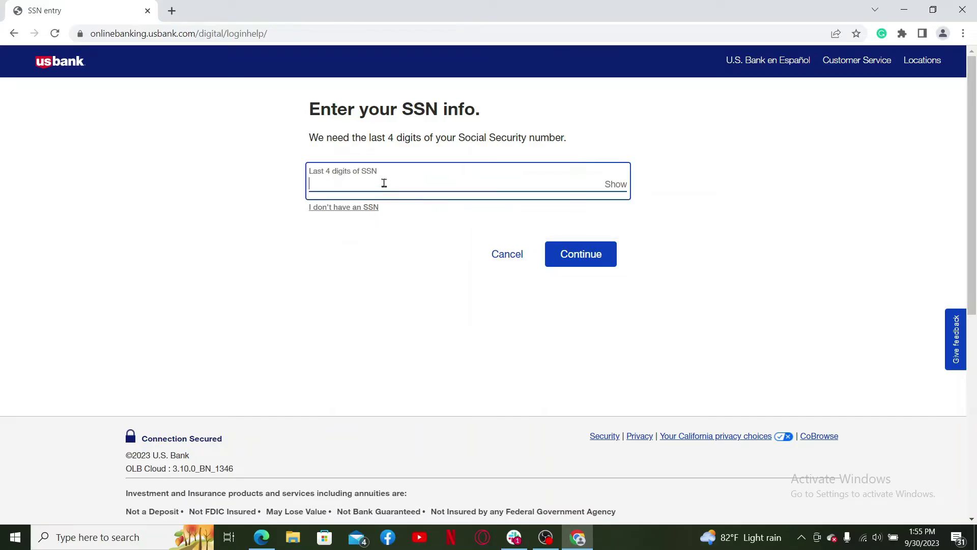
Step: Fill in the 'Last 4 digits of SSN' field, leaving the page unsubmitted
left_click(380, 287)
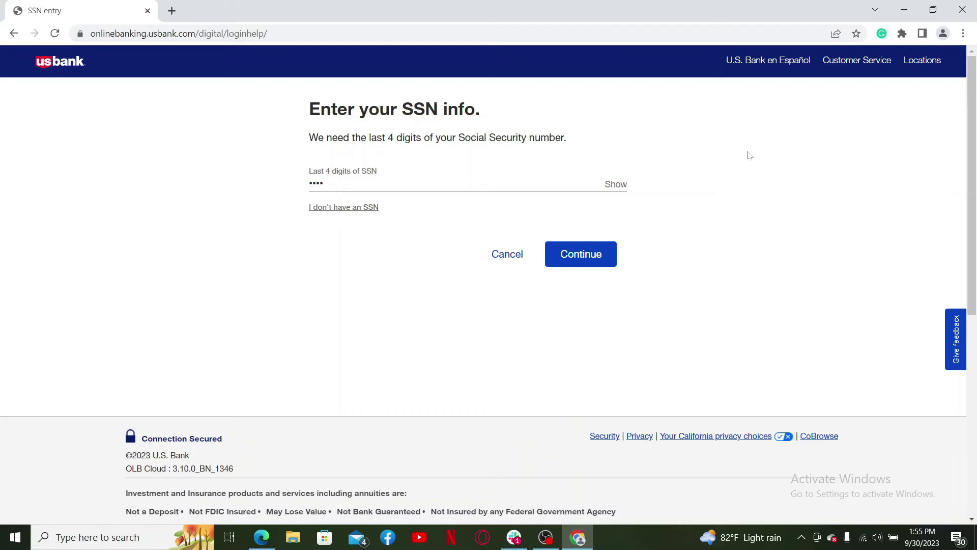
Step: Minimize the Chrome banking window to reveal the Windows desktop
left_click(905, 10)
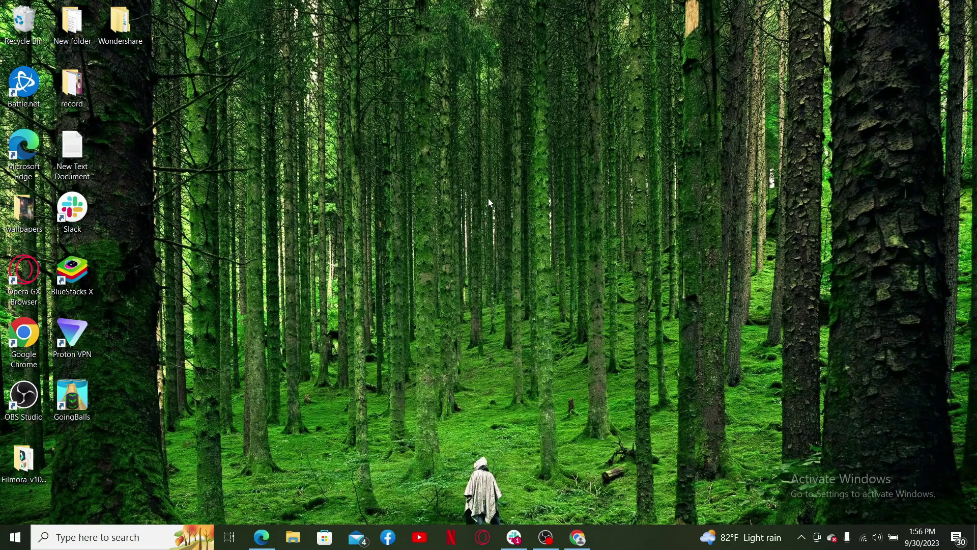